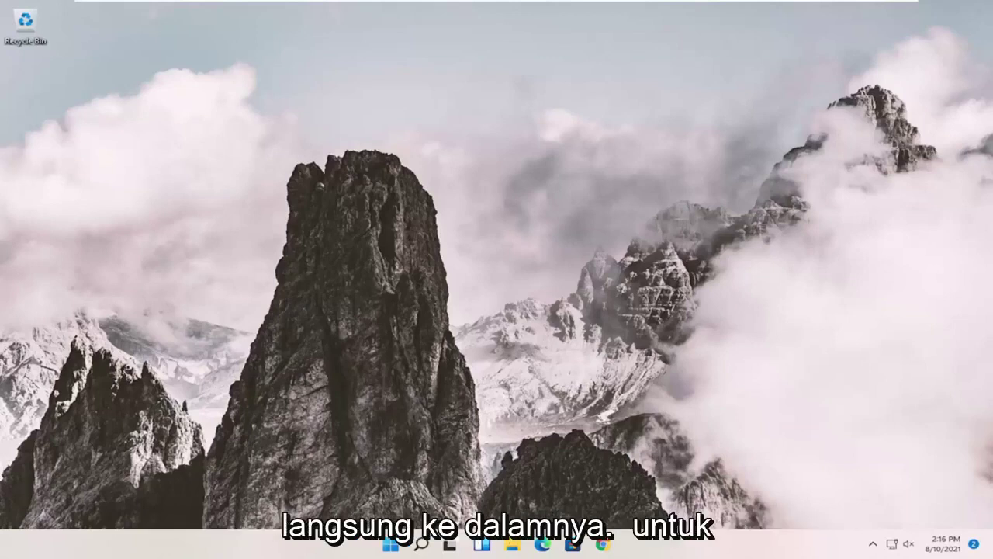
Search for regedit and run Registry Editor as administrator, approving the UAC prompt
click(420, 544)
text(regedit)
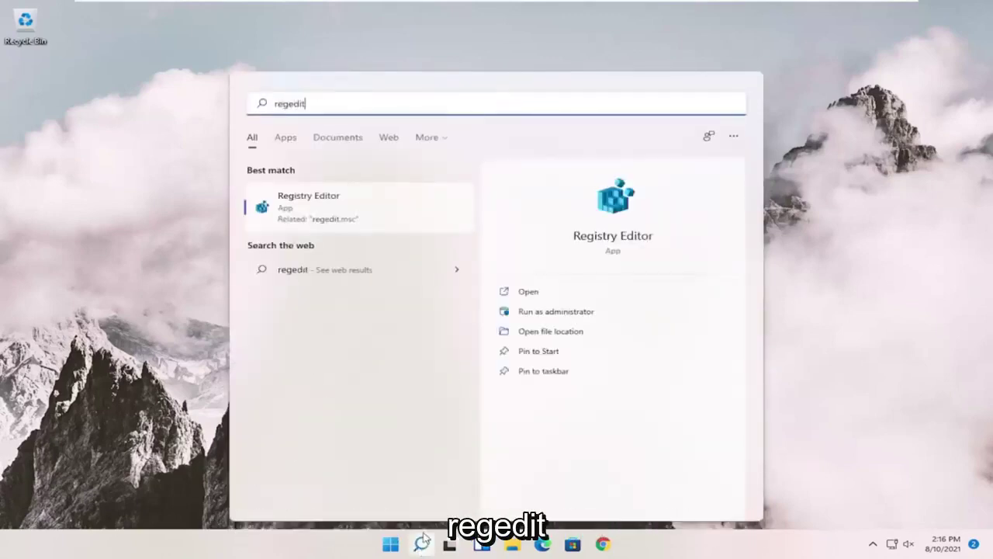
right_click(322, 204)
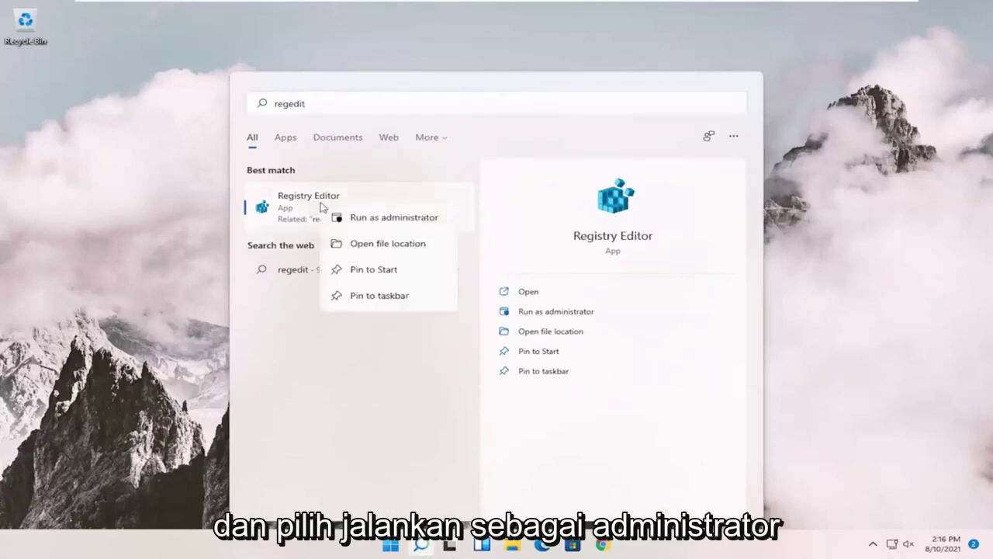
click(353, 218)
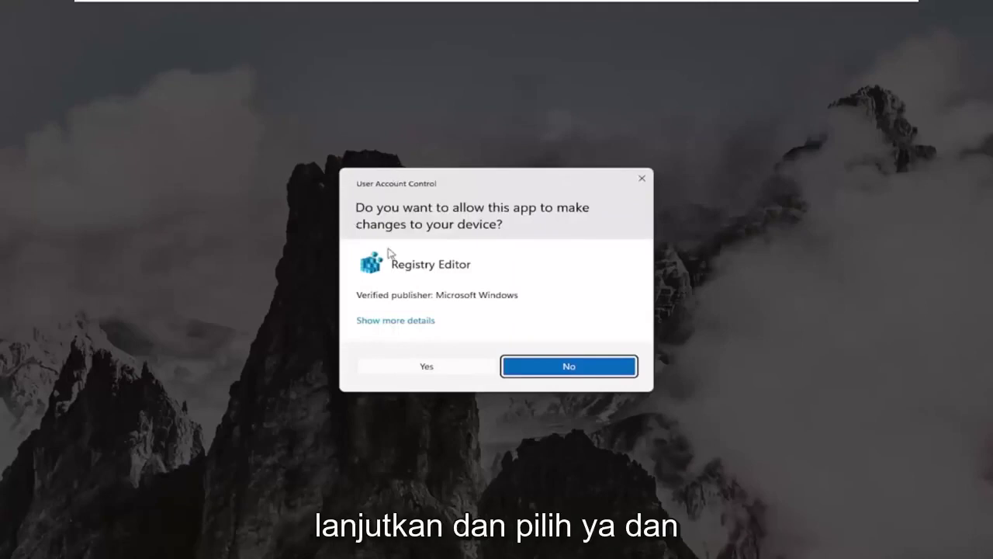
click(396, 367)
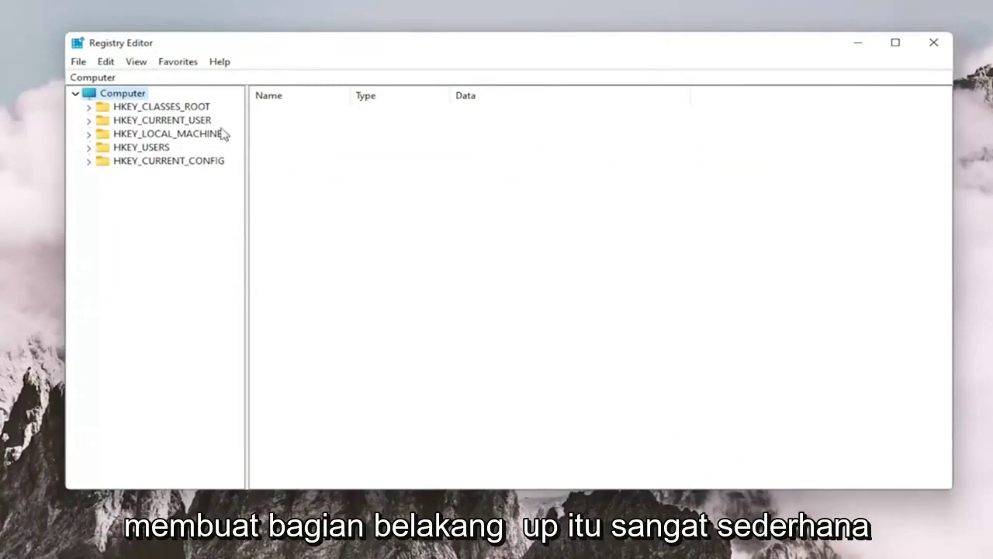
click(78, 61)
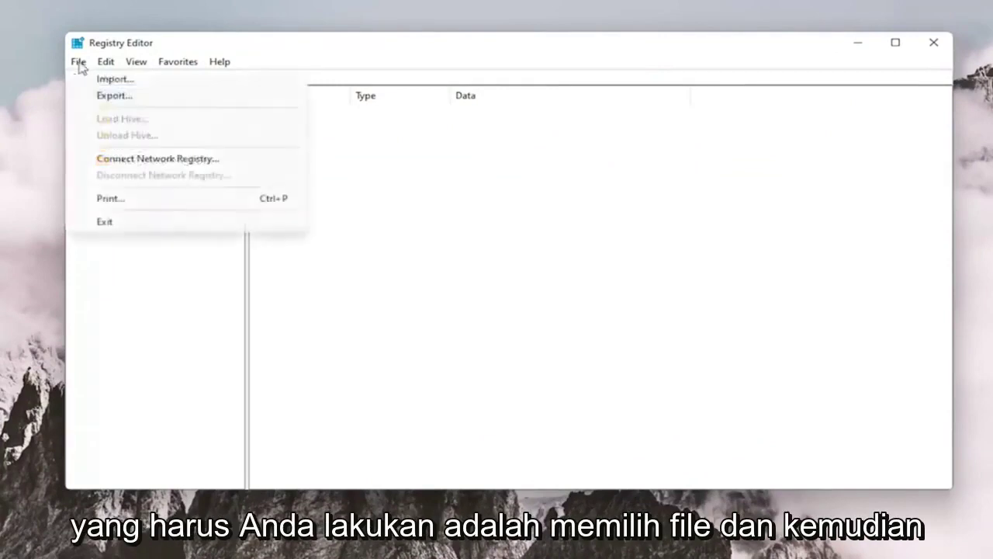
click(99, 94)
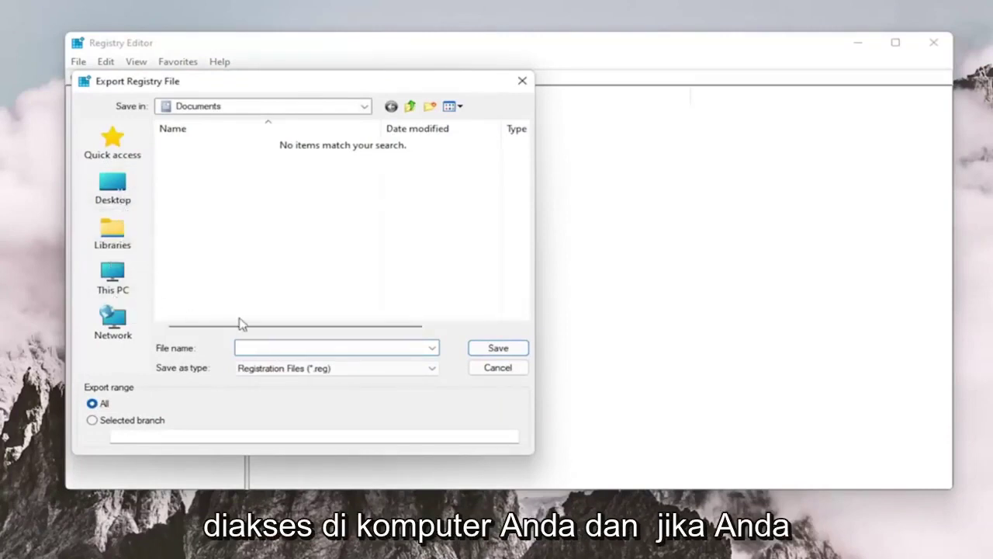
click(489, 371)
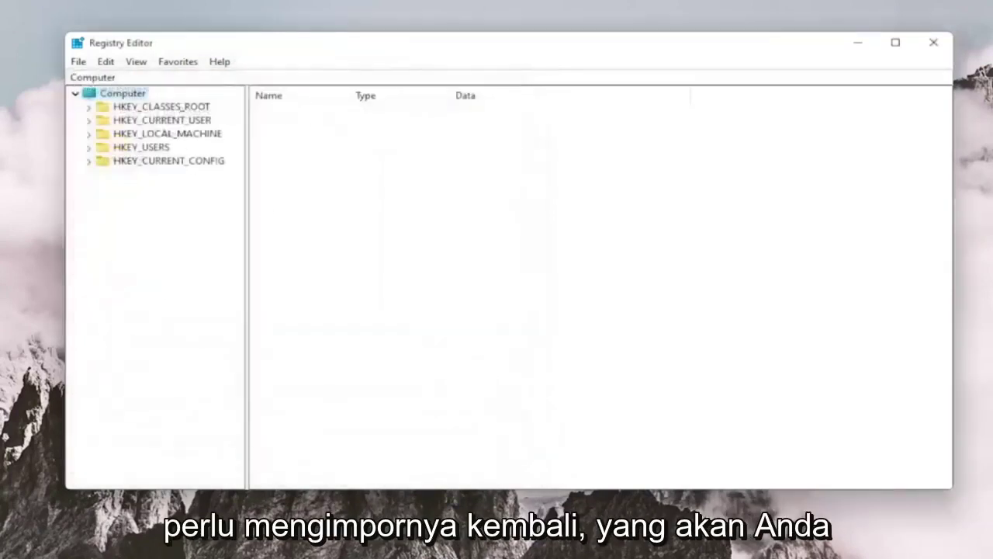
click(71, 78)
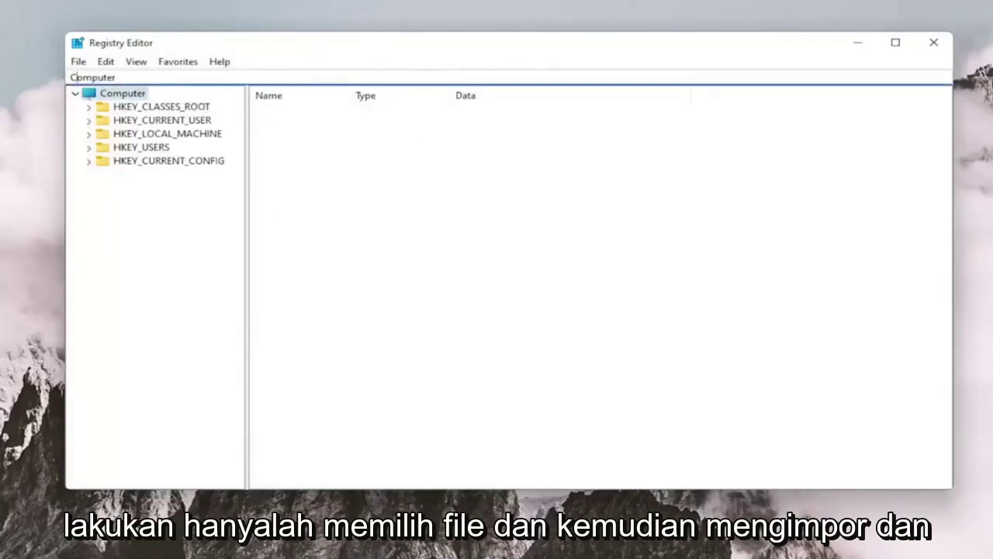
click(78, 61)
click(101, 78)
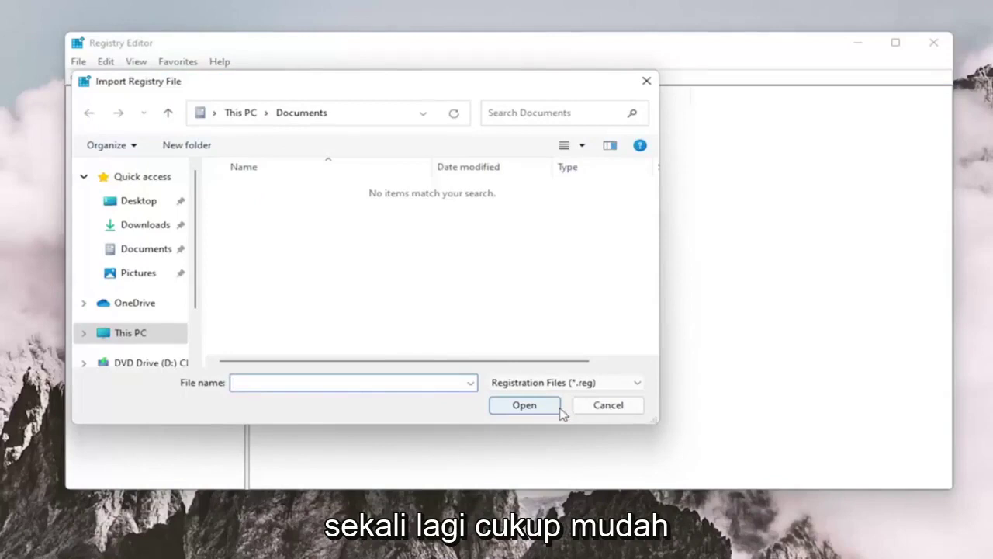
click(599, 407)
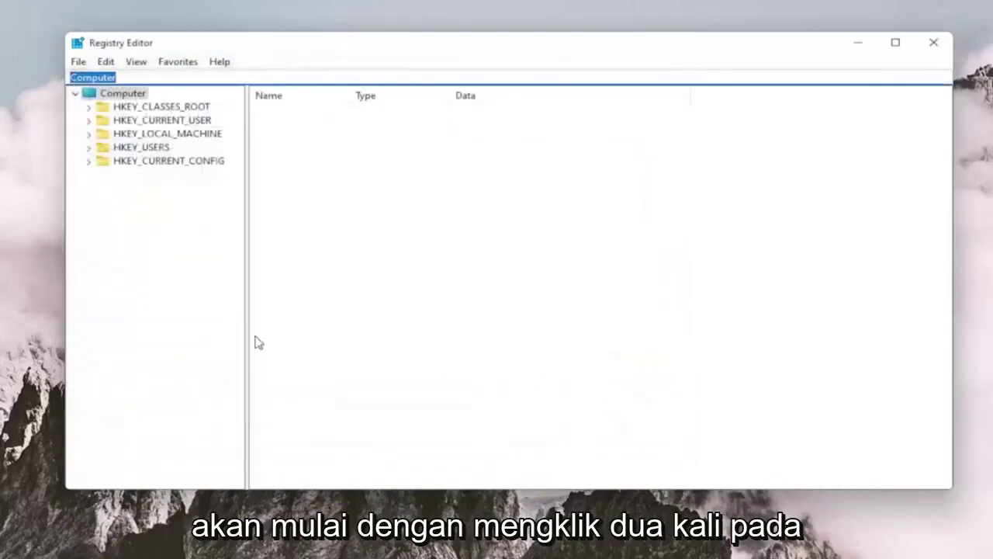
Expand HKEY_CLASSES_ROOT, jump to Msi.Package by typing msi, and expand it down to its shell key
double_click(158, 107)
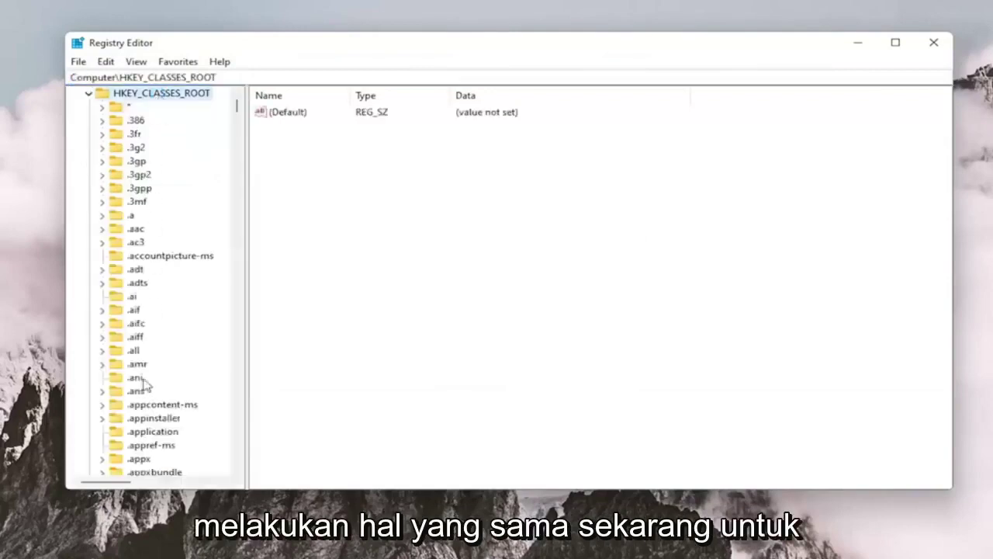
scroll(143, 384, down, 8)
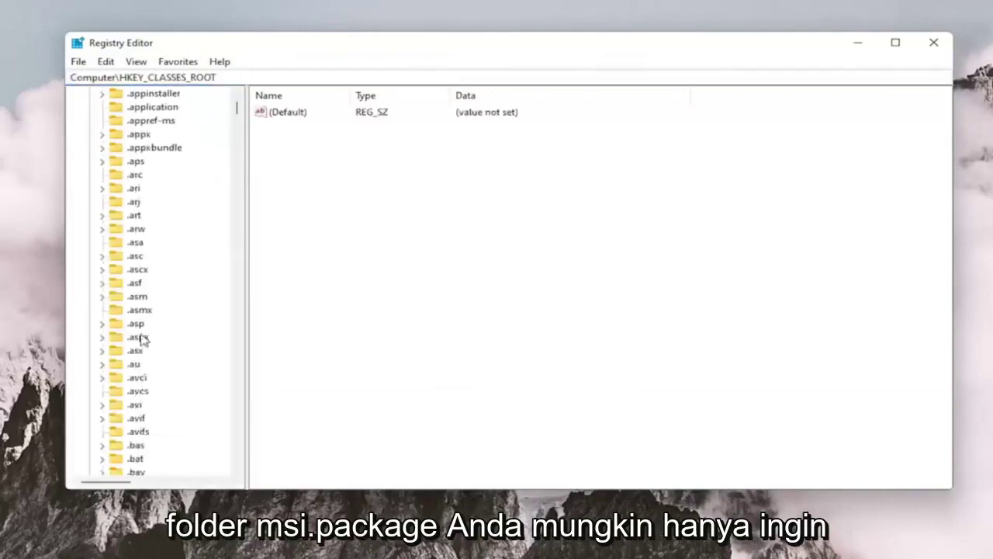
scroll(142, 340, down, 9)
click(149, 216)
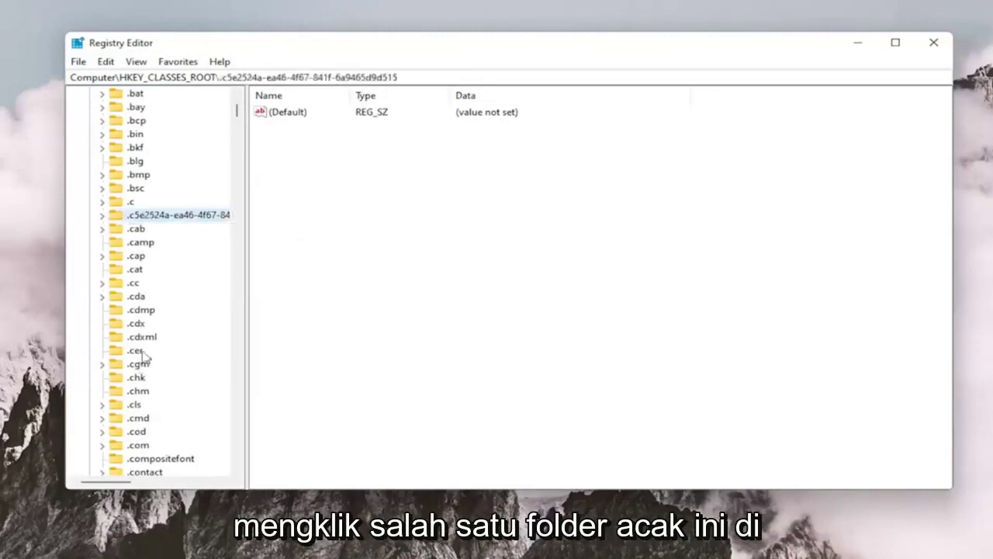
text(msi)
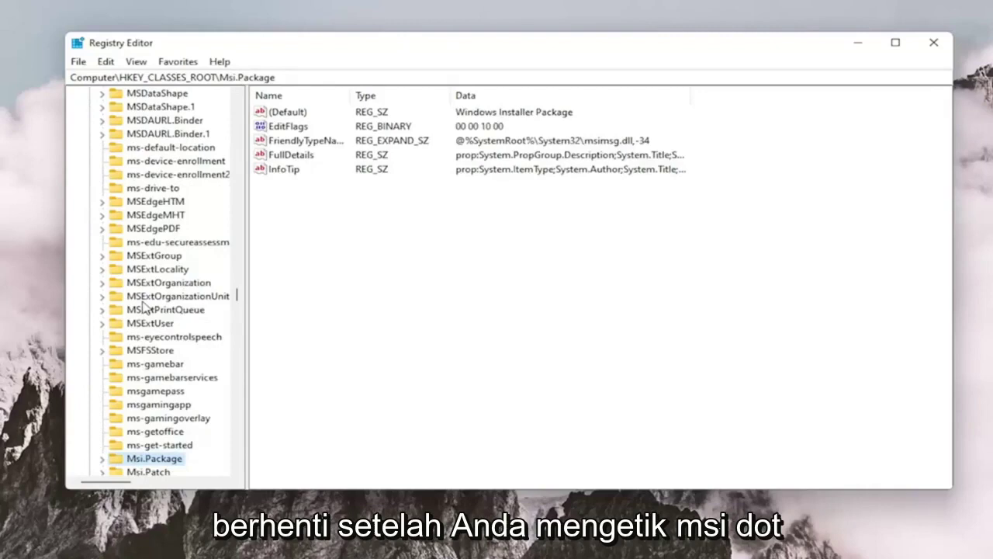
scroll(140, 391, down, 1)
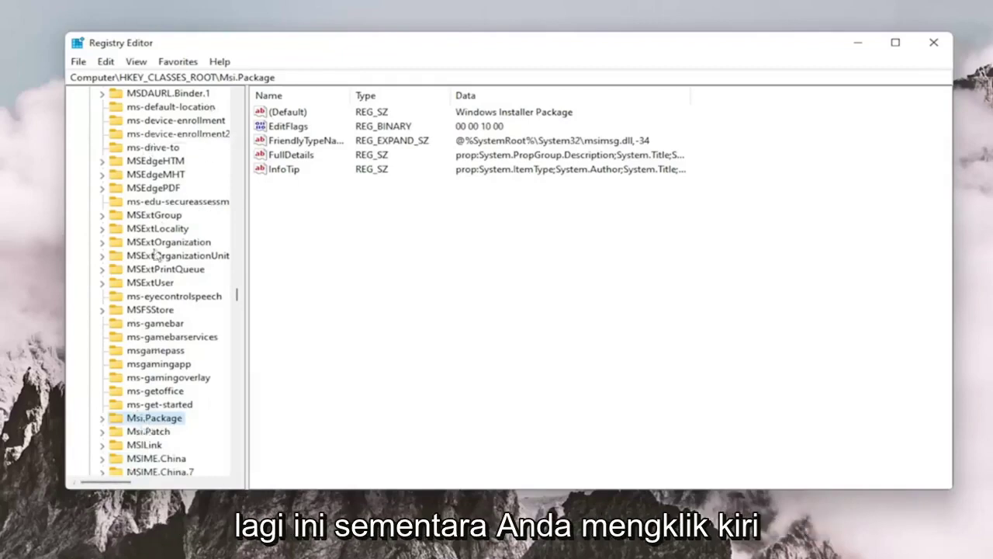
scroll(163, 131, up, 4)
scroll(168, 256, down, 11)
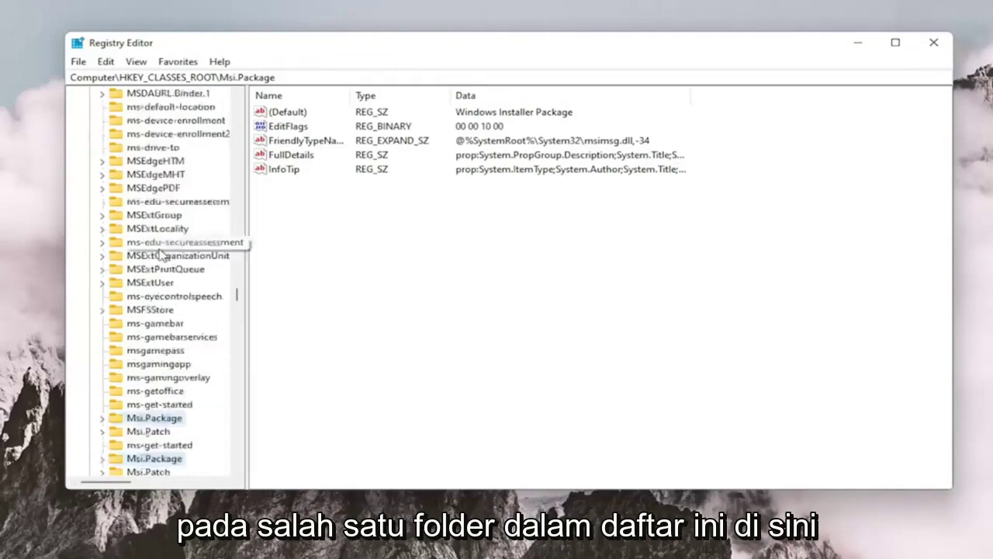
scroll(147, 295, up, 3)
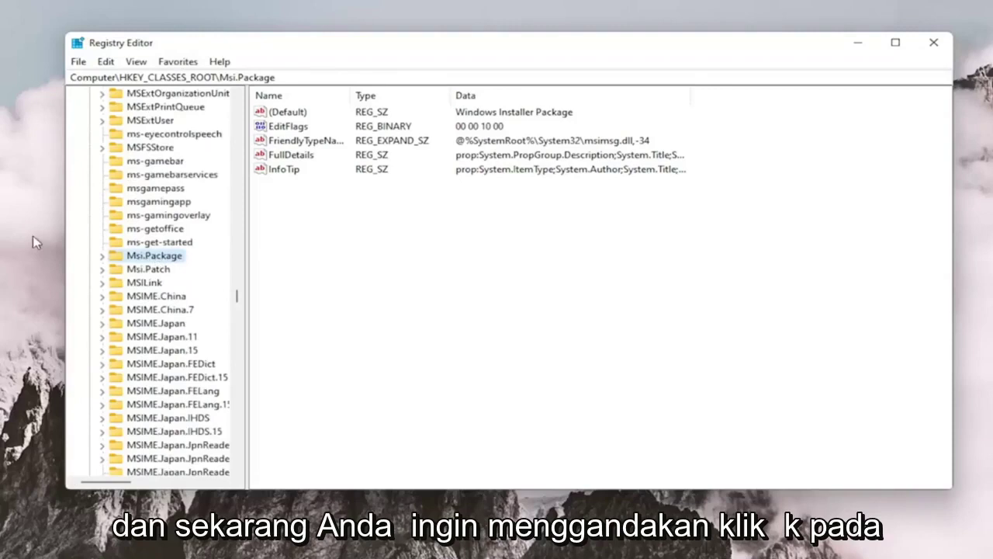
double_click(144, 258)
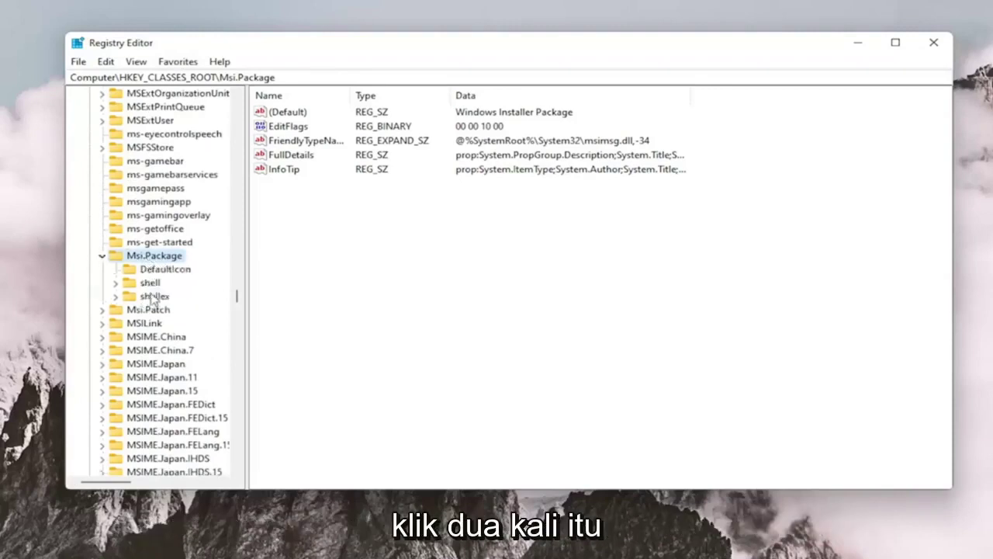
double_click(151, 284)
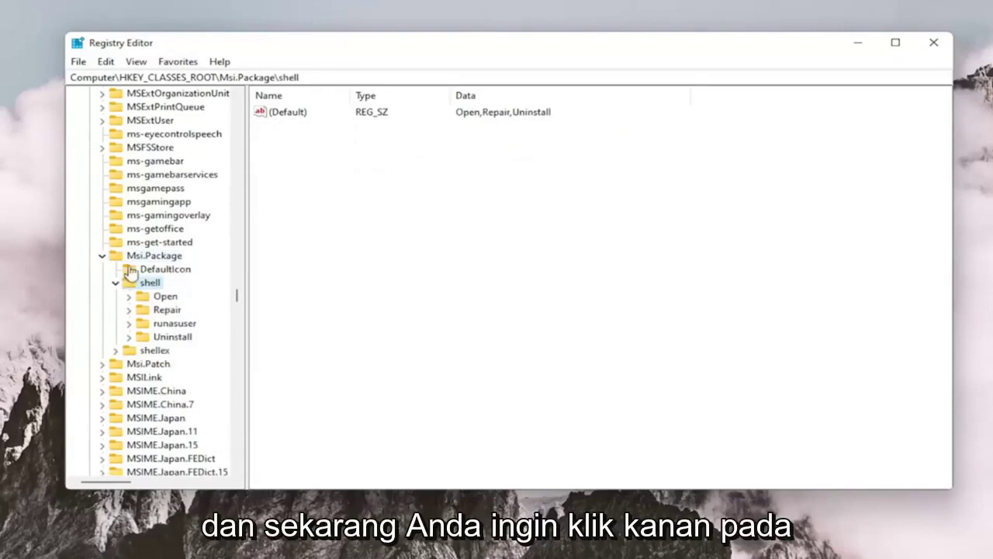
Create a new key named runas under Msi.Package\shell
right_click(150, 284)
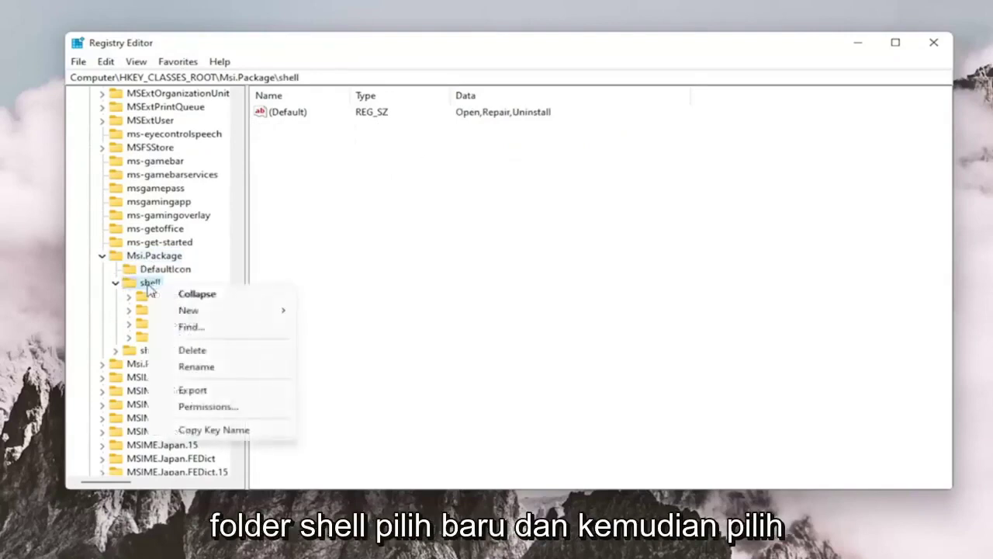
mouse_move(289, 322)
click(365, 312)
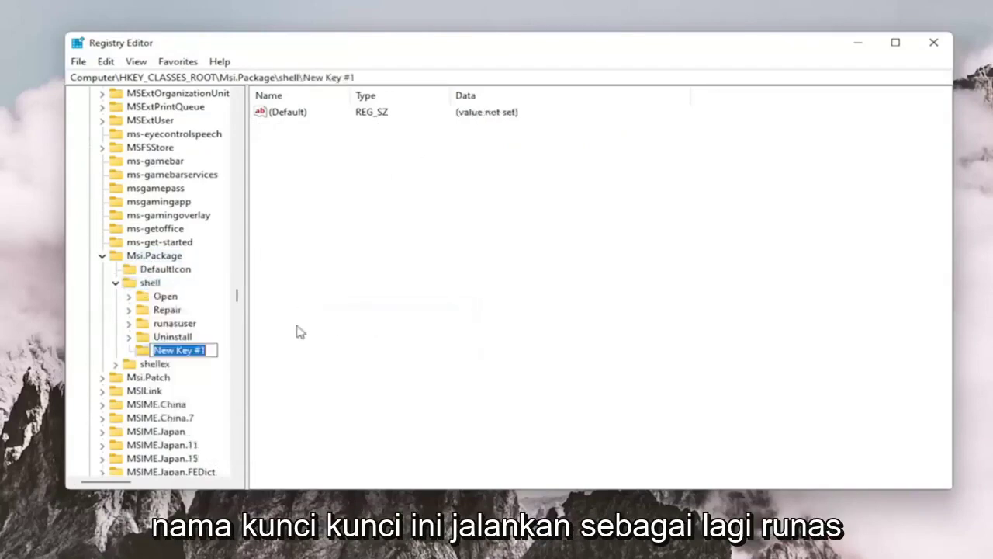
text(runas)
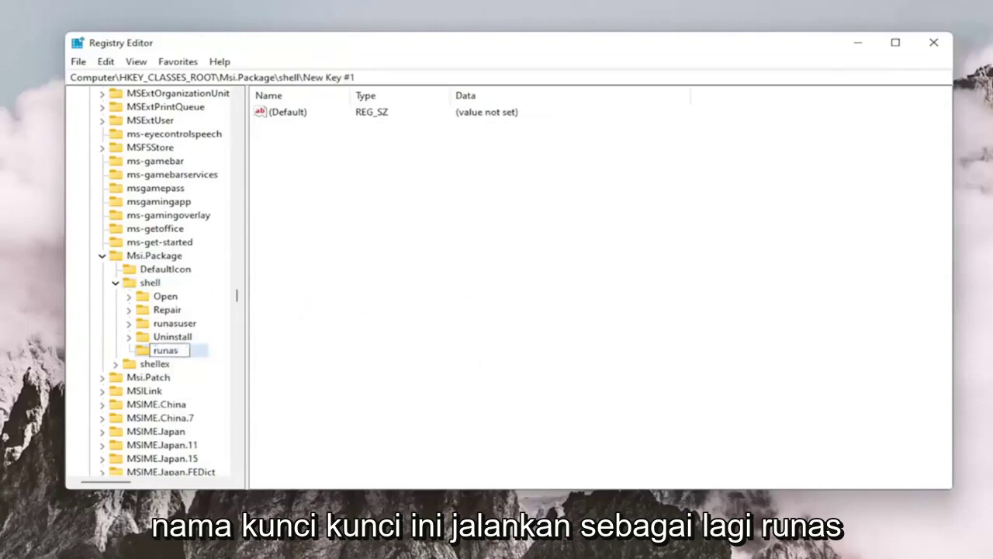
key(Return)
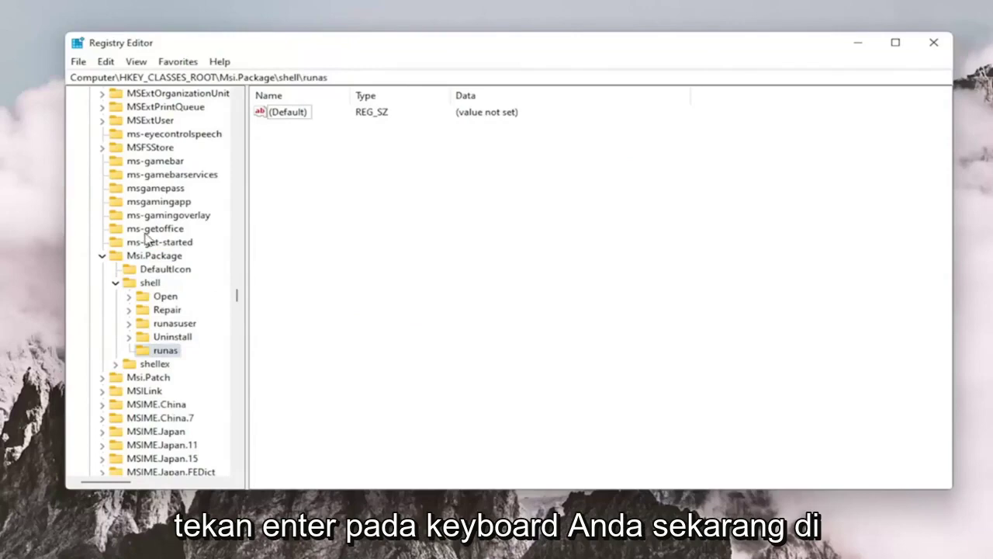
Set the runas key's (Default) value to 'install as &administrator'
click(259, 117)
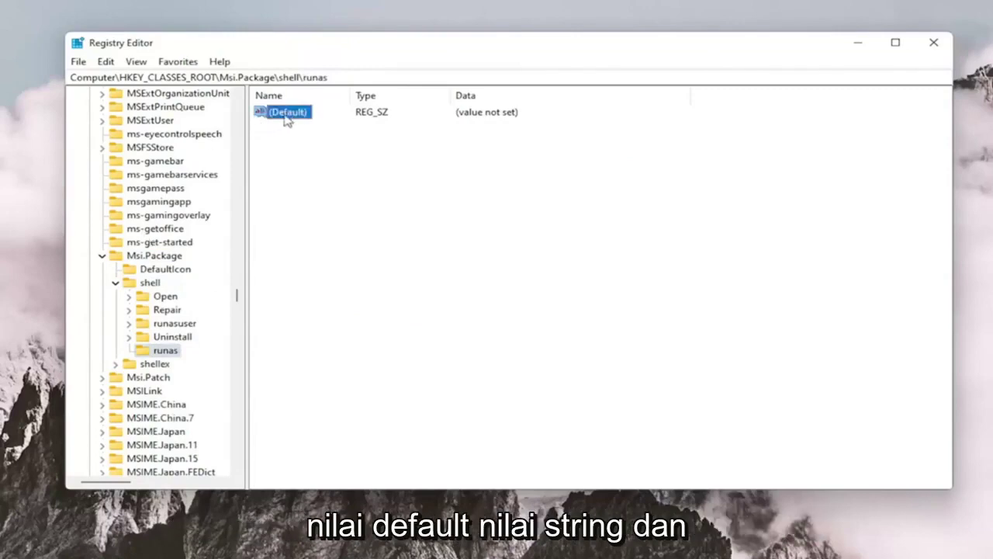
double_click(294, 115)
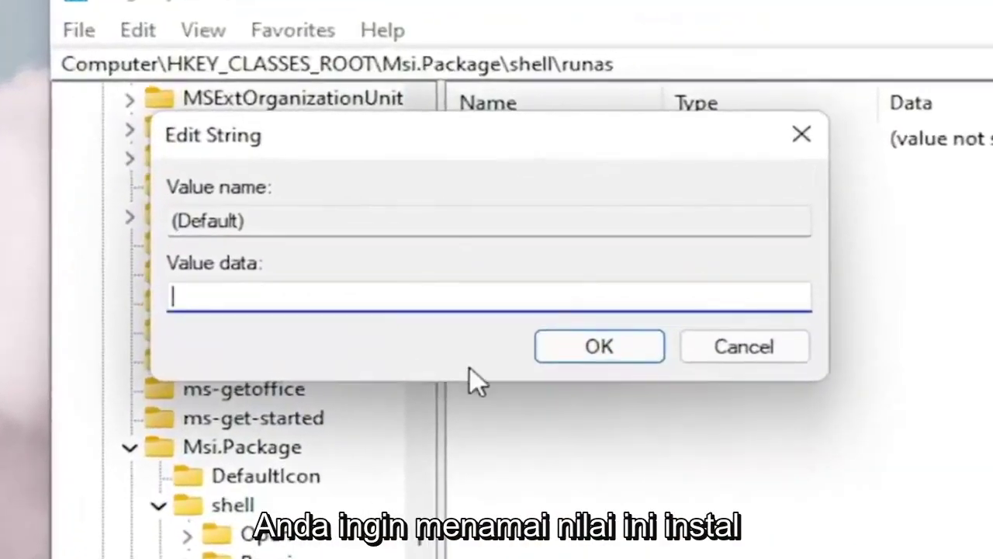
text(install )
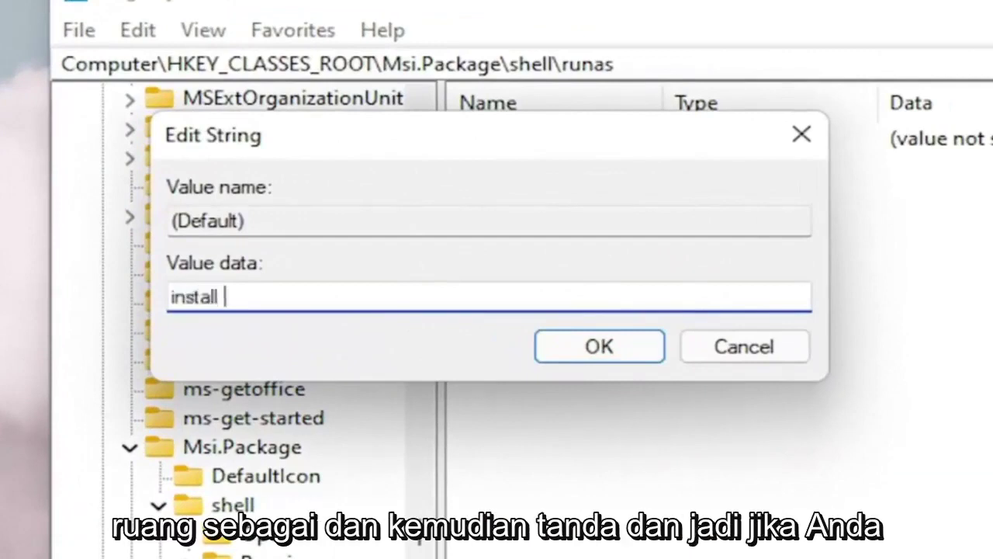
text(as &)
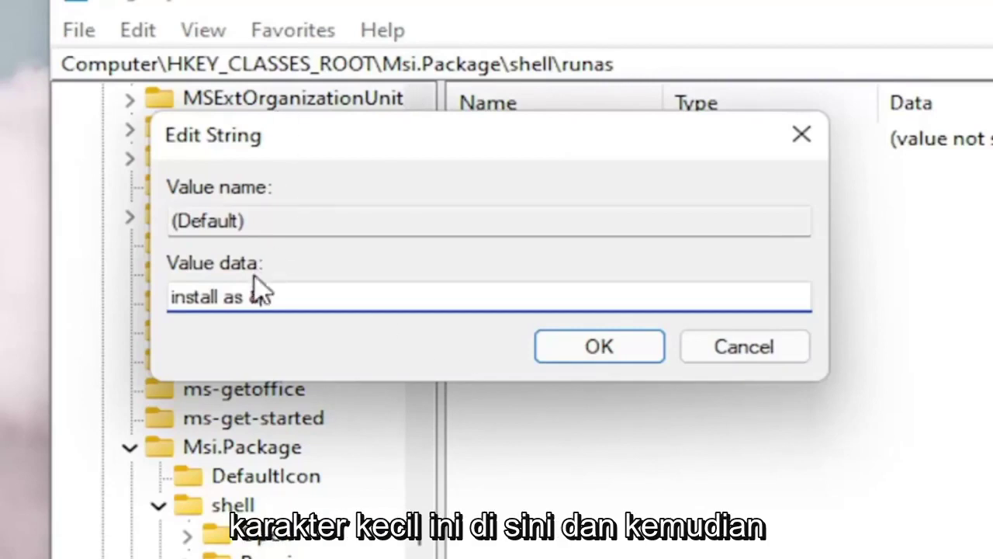
text(a)
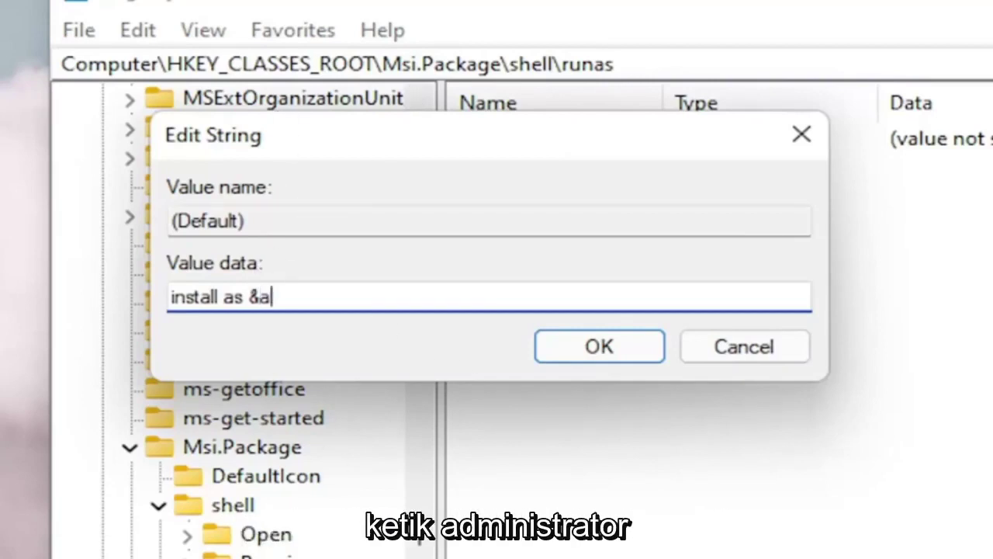
text(dministrator)
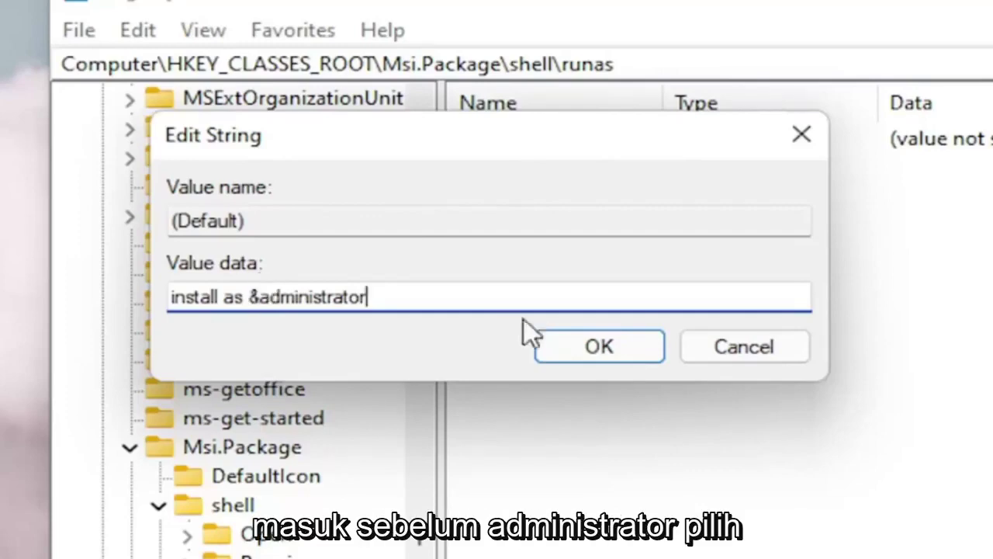
click(591, 354)
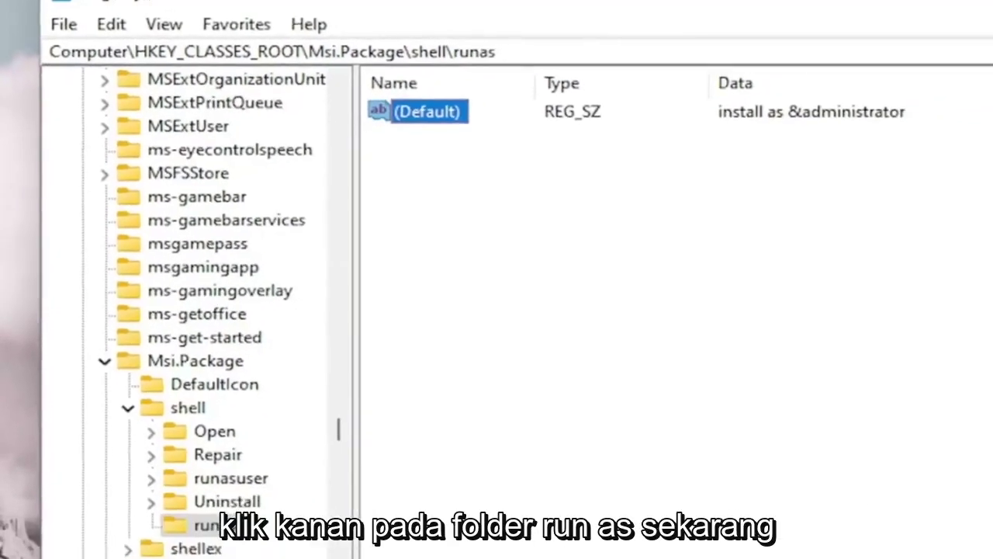
Create a new subkey named command under the runas key
click(224, 543)
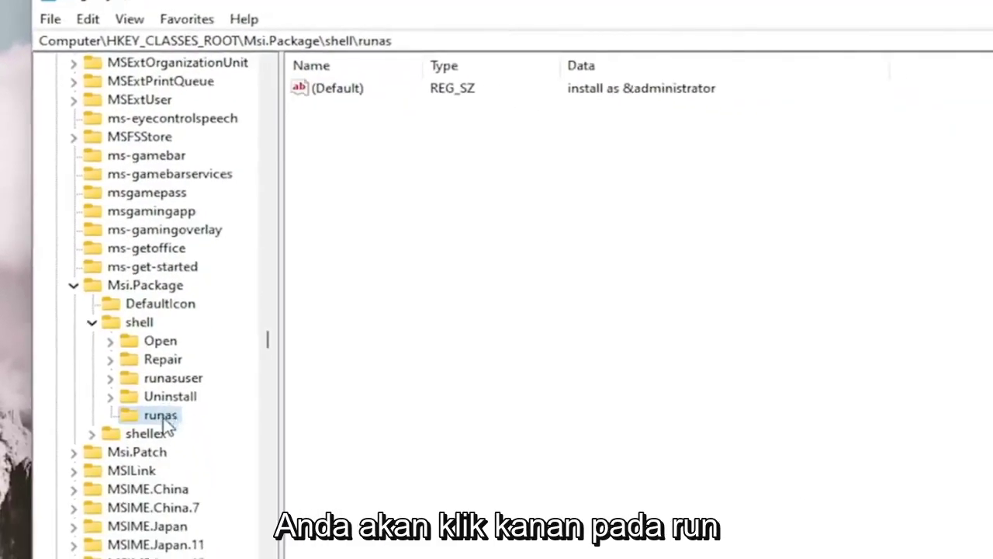
right_click(167, 419)
mouse_move(224, 457)
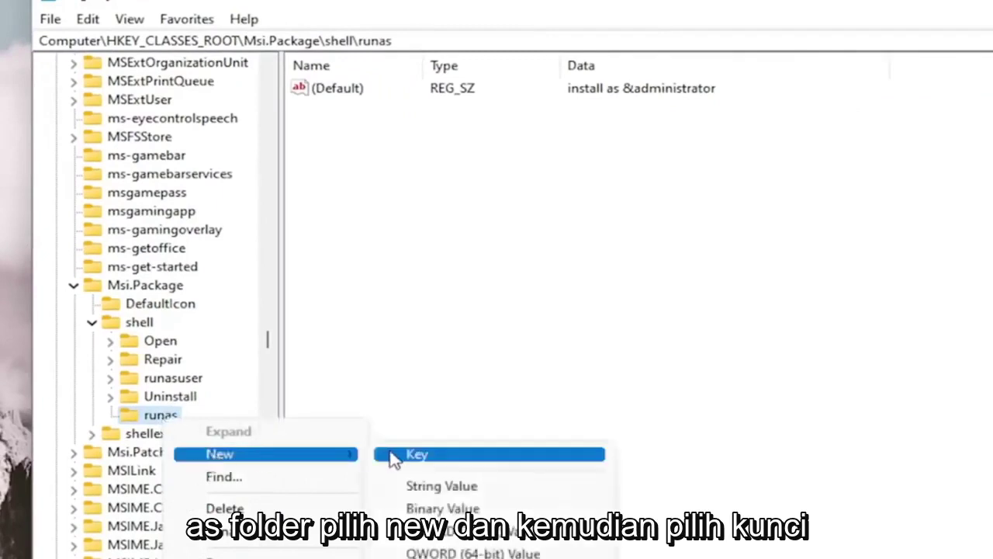
click(396, 456)
text(command)
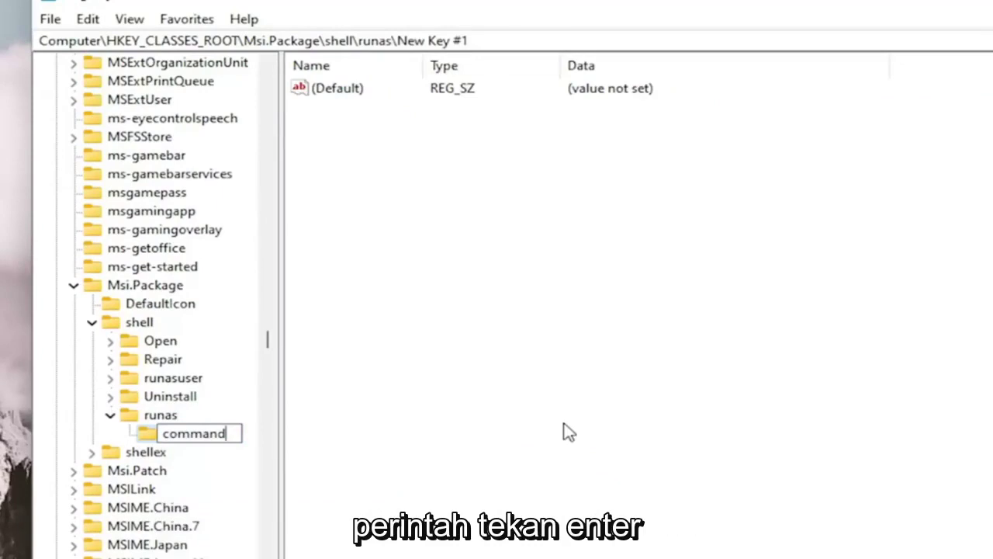
key(Return)
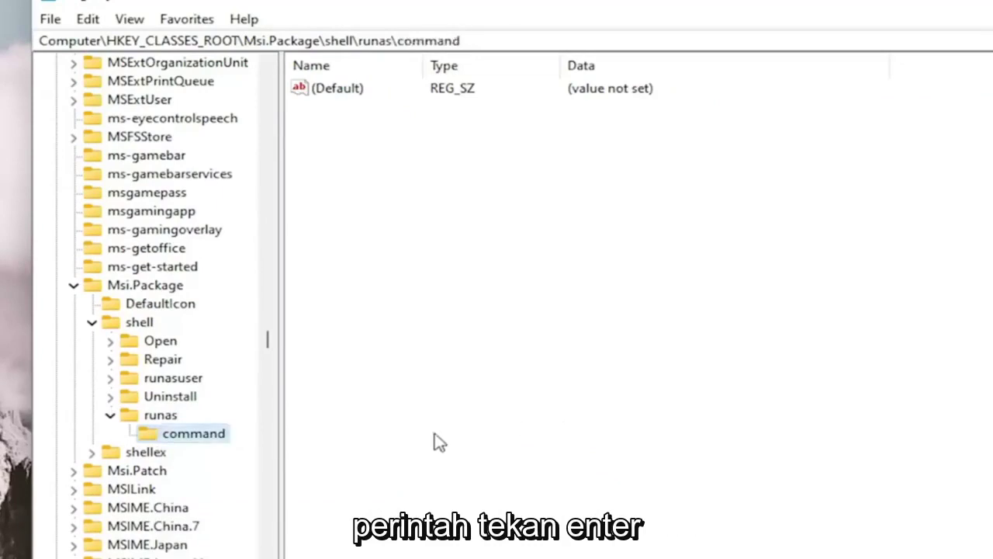
Set the command key's (Default) value to msiexec /i "%1"
click(727, 372)
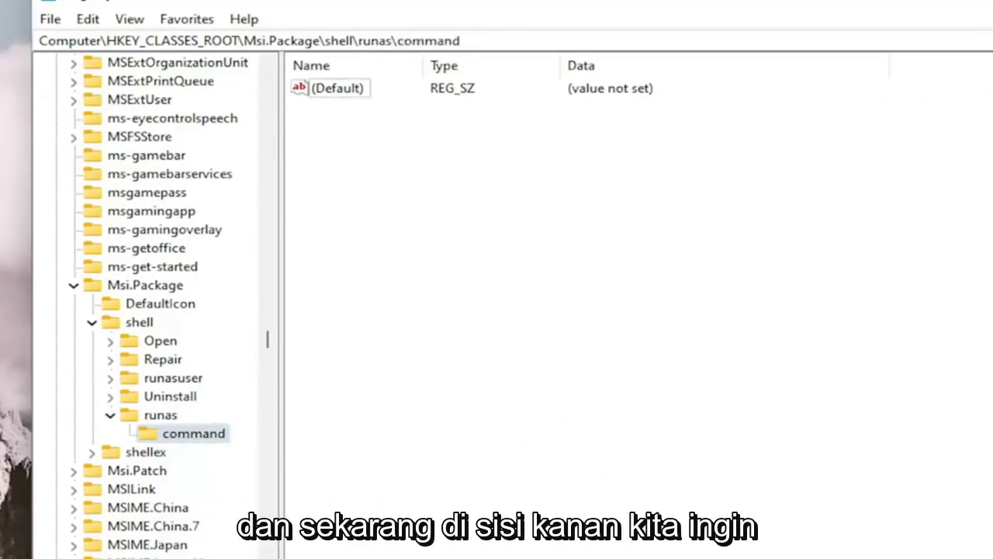
right_click(339, 91)
click(381, 103)
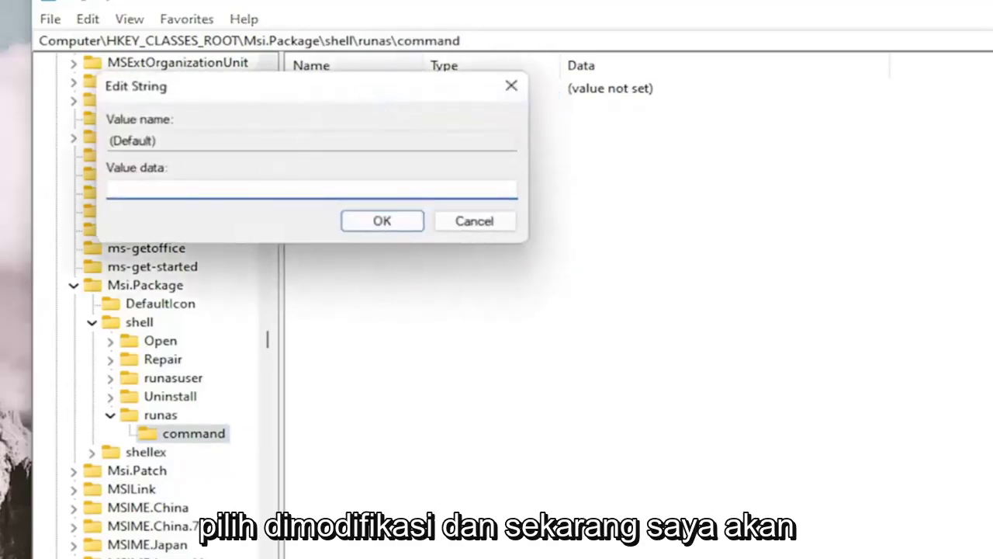
right_click(156, 193)
click(201, 275)
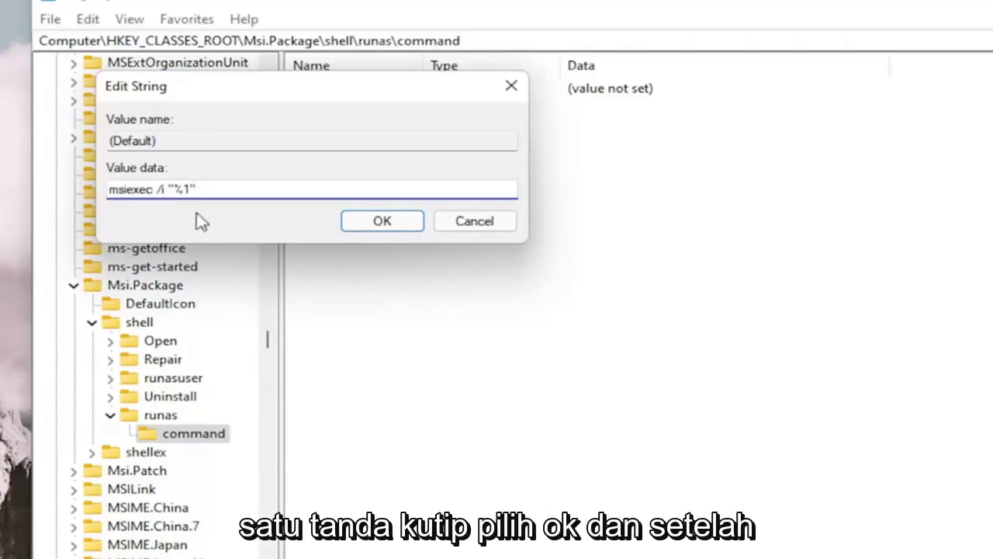
click(401, 222)
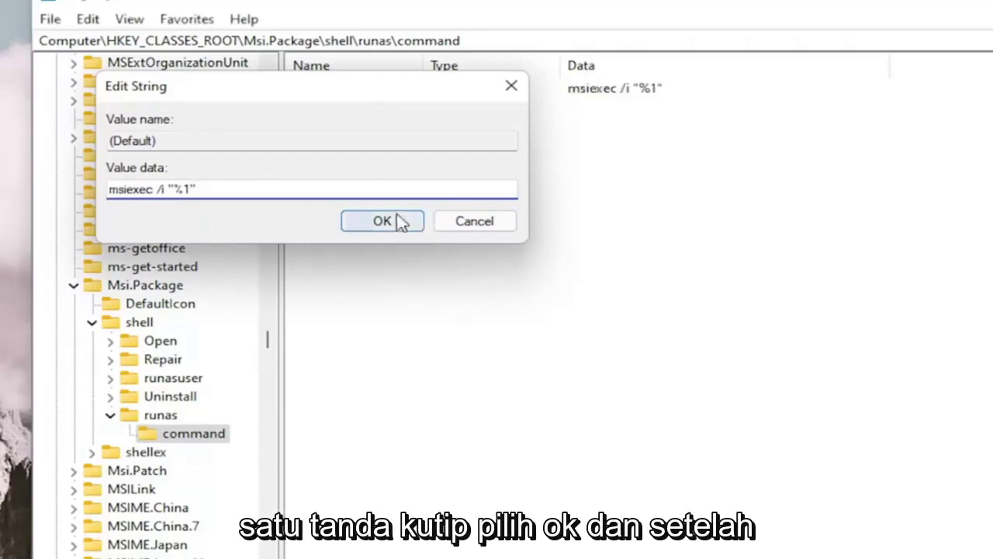
Collapse the key tree, close Registry Editor, and open the Start quick-link menu to restart
click(109, 415)
click(93, 322)
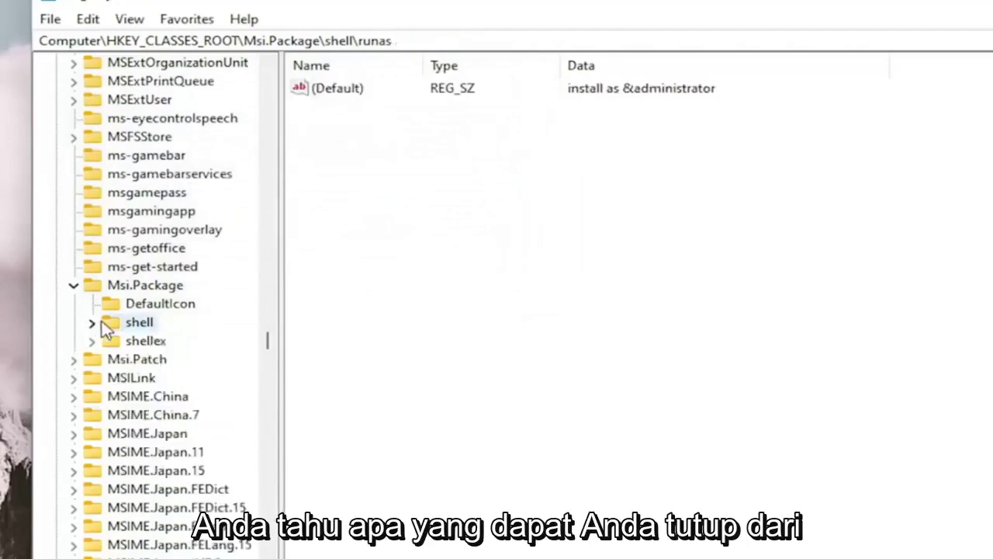
click(74, 285)
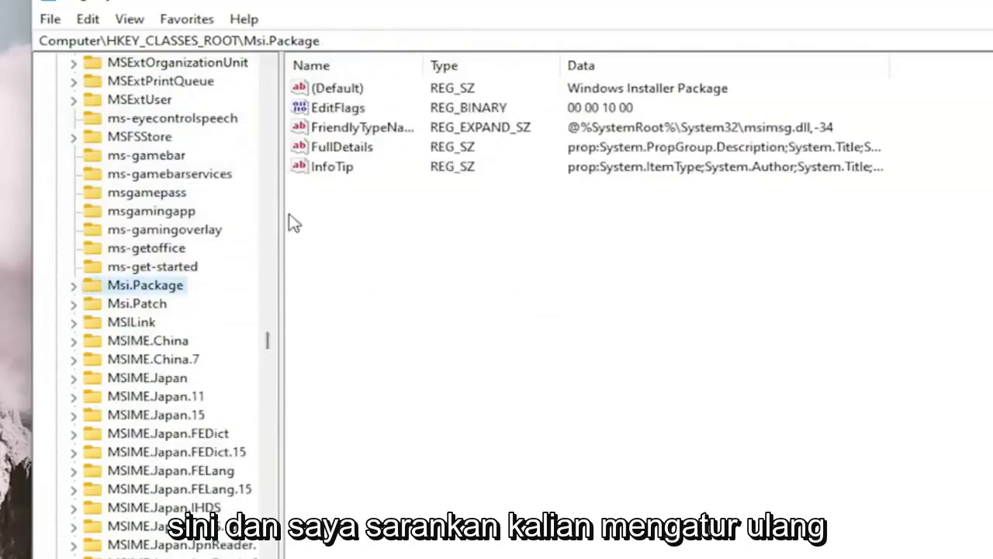
drag(268, 348, 265, 77)
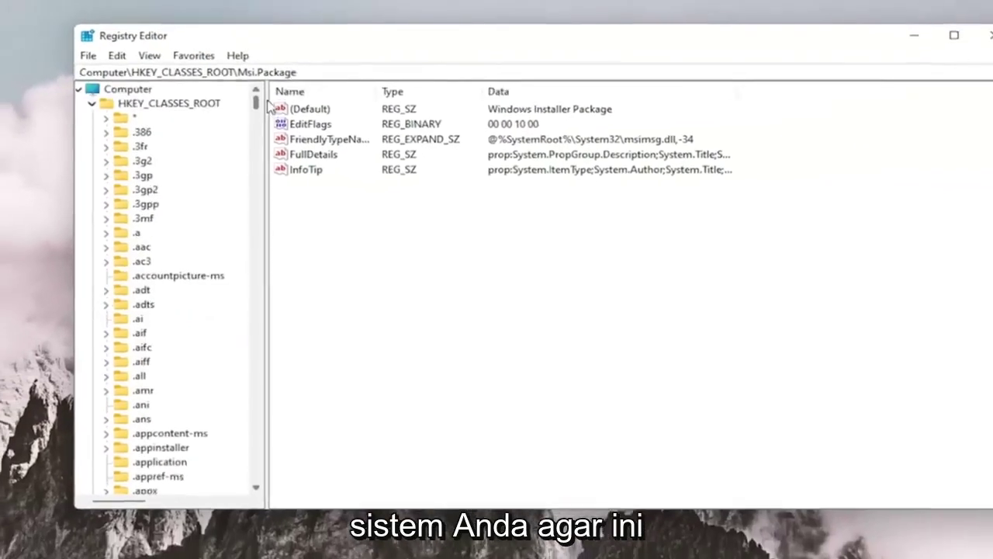
click(91, 102)
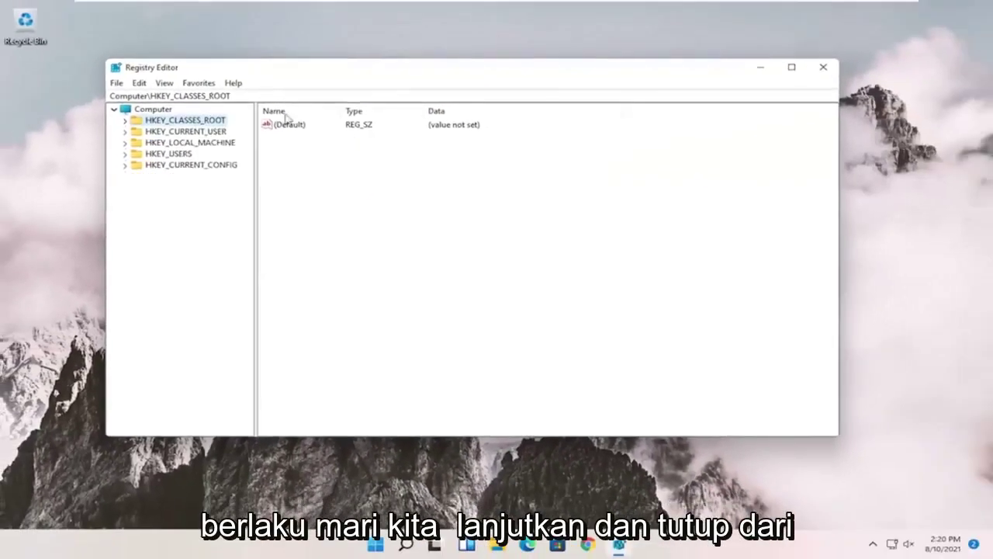
click(823, 67)
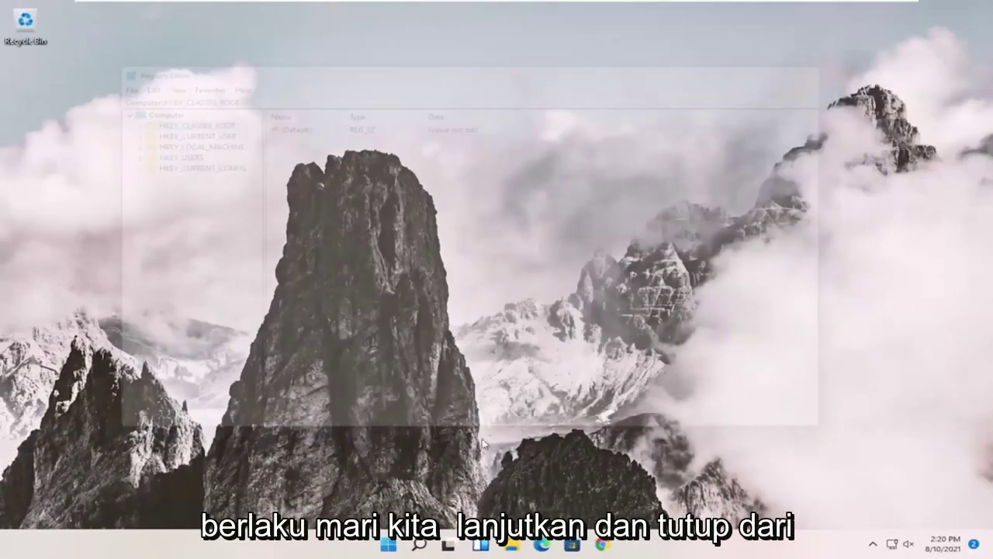
right_click(390, 545)
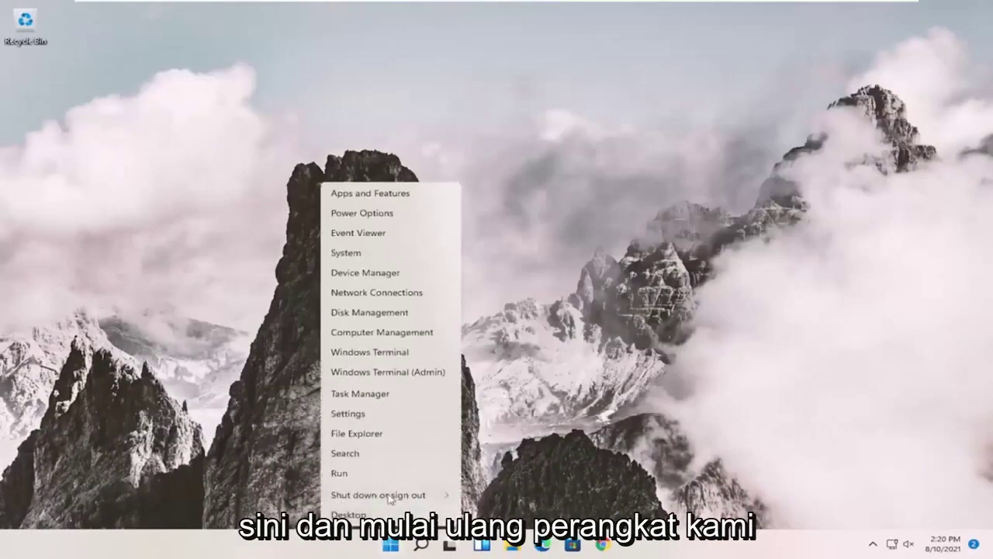